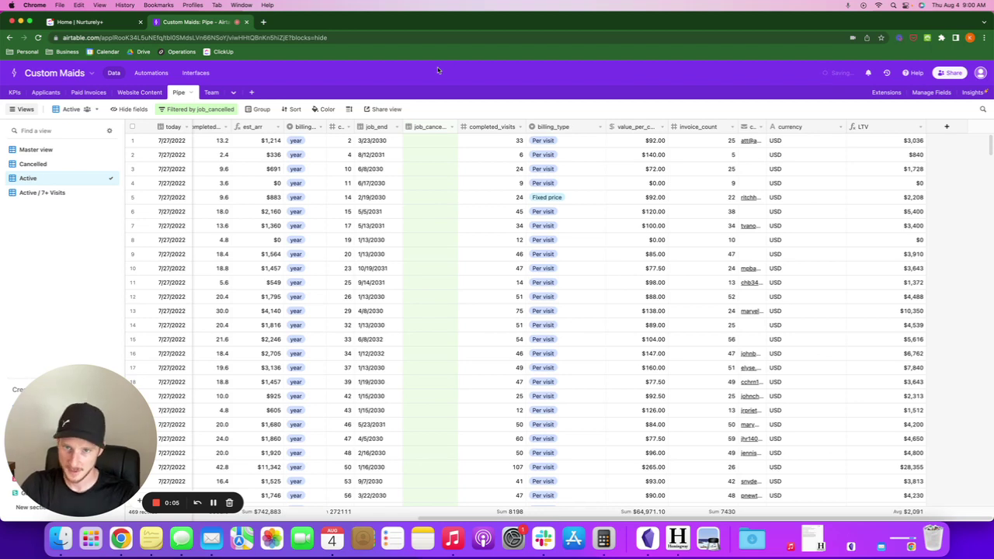
Narrow the completed_visits column, then open the LTV field's formula configuration to review it and save the field.
left_click_drag(521, 126, 503, 126)
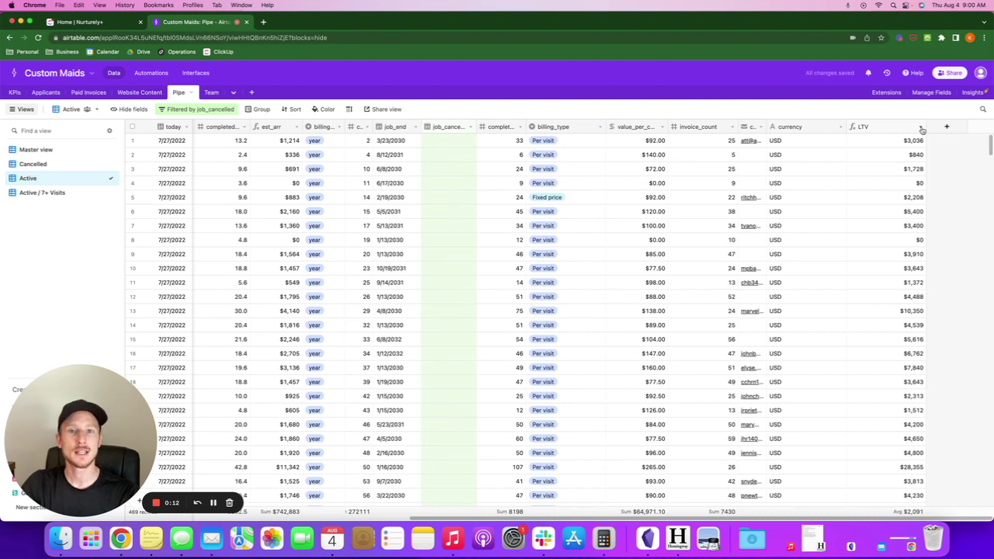
left_click(921, 130)
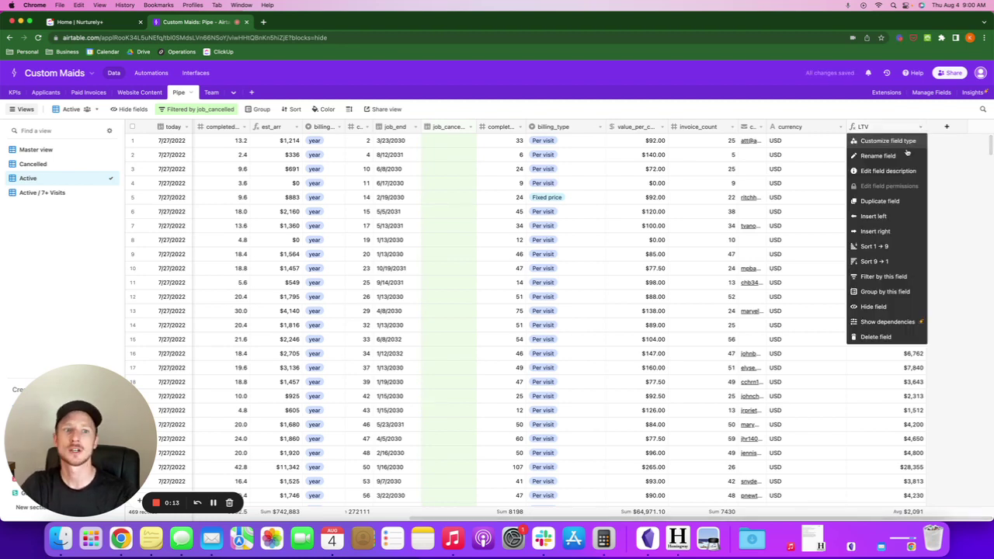
left_click(906, 138)
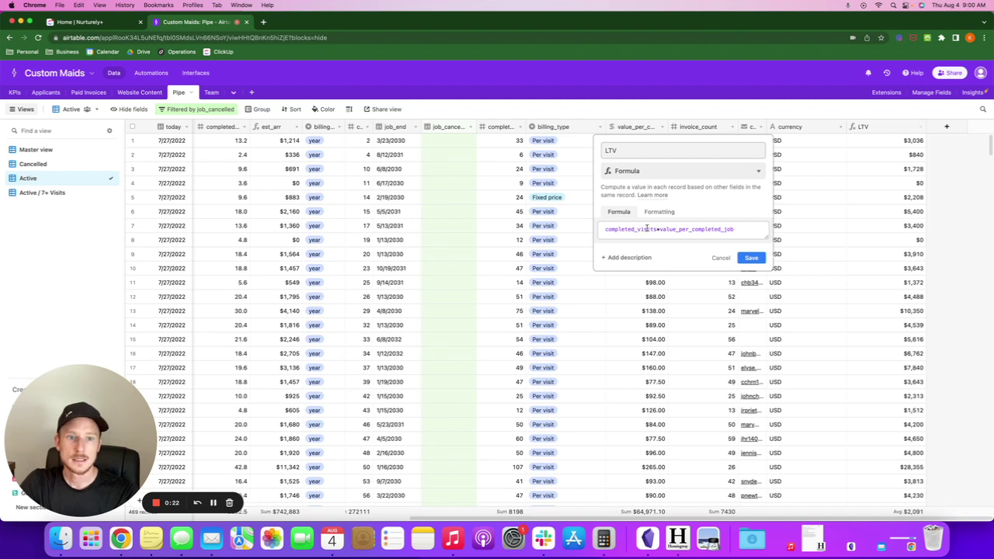
key("Return")
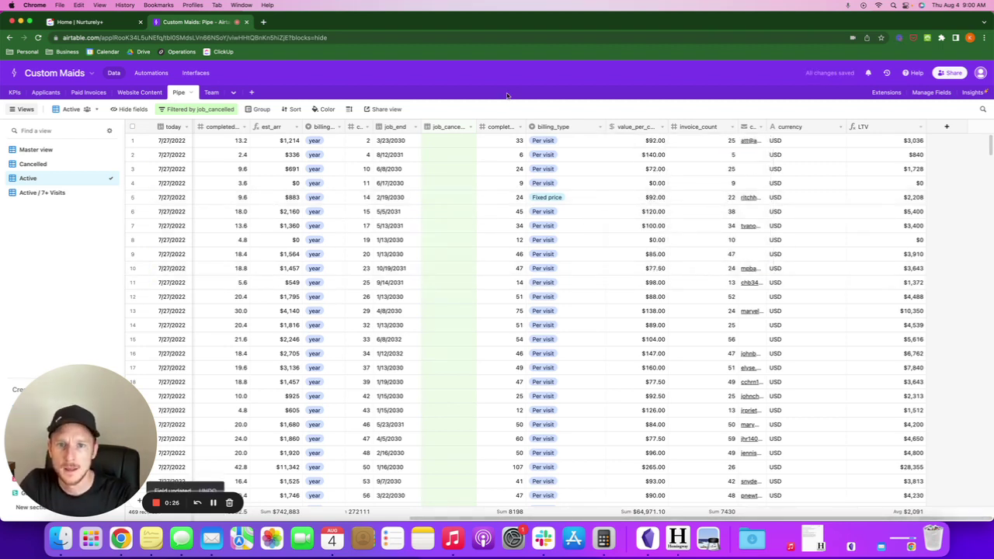
Widen the value_per_completed_job and completed_visits columns so their full field names fit.
left_click_drag(668, 127, 709, 127)
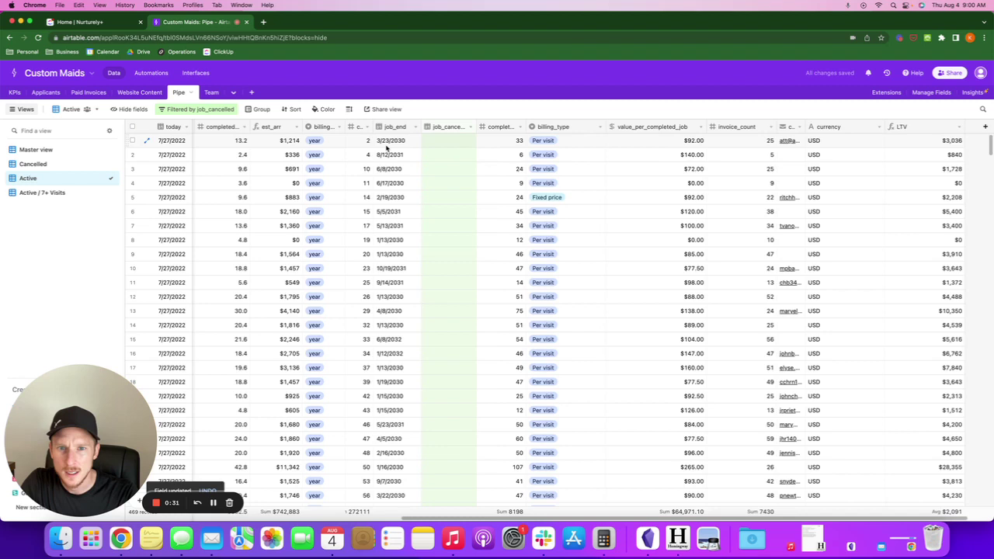
scroll(543, 126, "left", 1)
left_click_drag(553, 126, 574, 127)
scroll(642, 149, "right", 2)
scroll(642, 150, "right", 1)
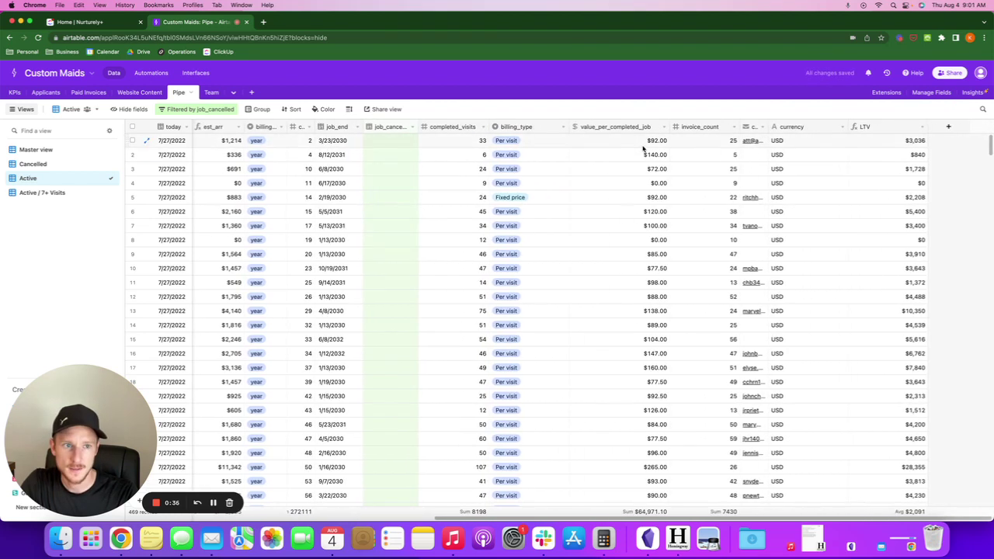
Switch to the Calculator app to check the first record's LTV.
left_click(603, 538)
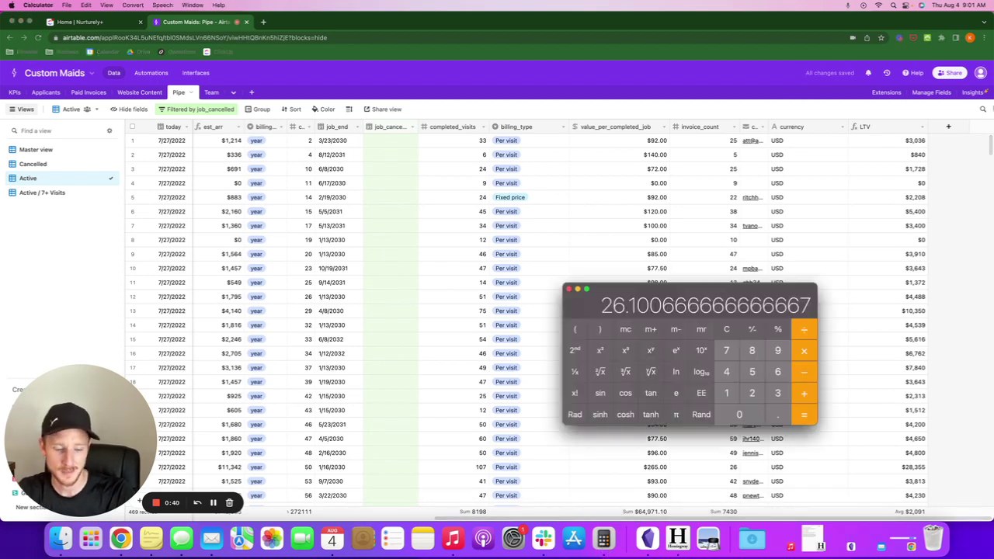
type("33+92")
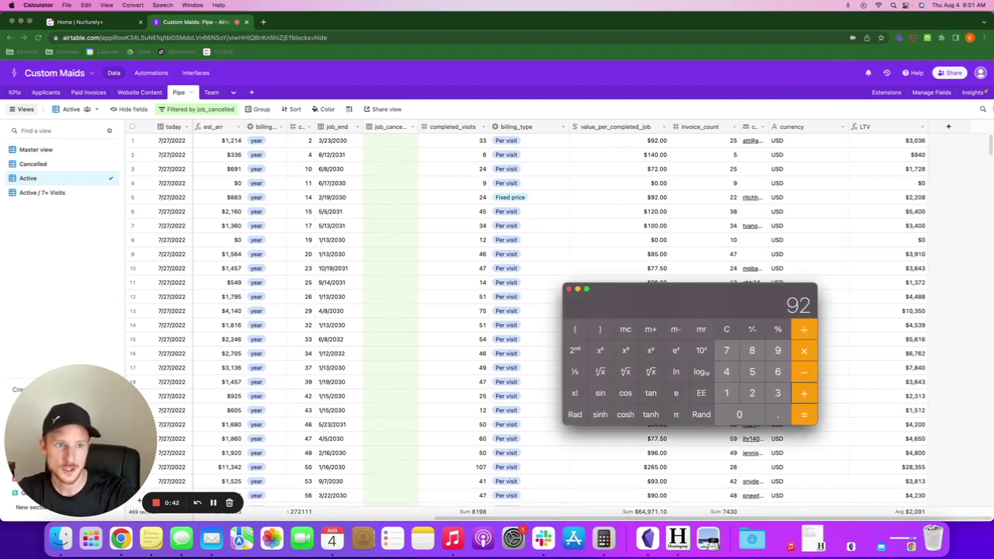
key("Return")
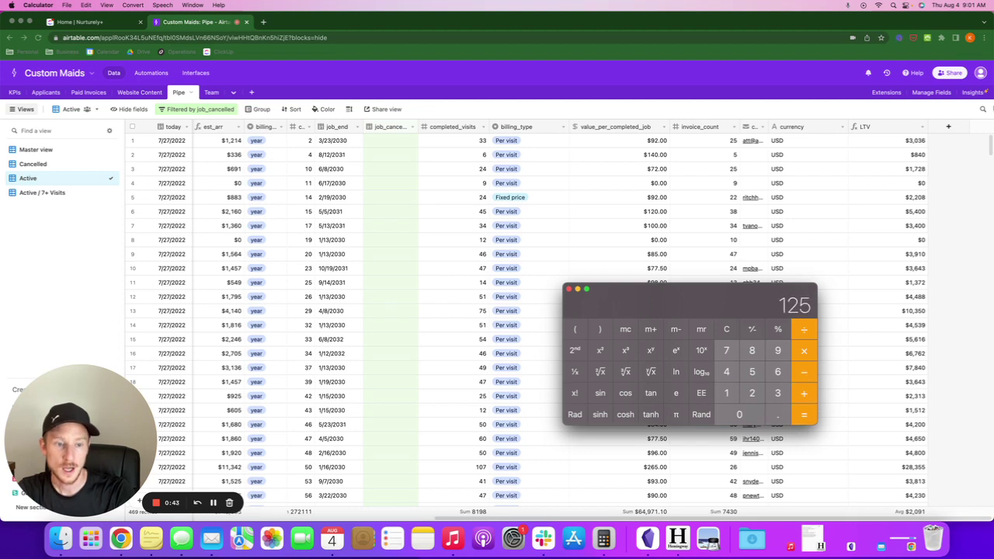
left_click(728, 332)
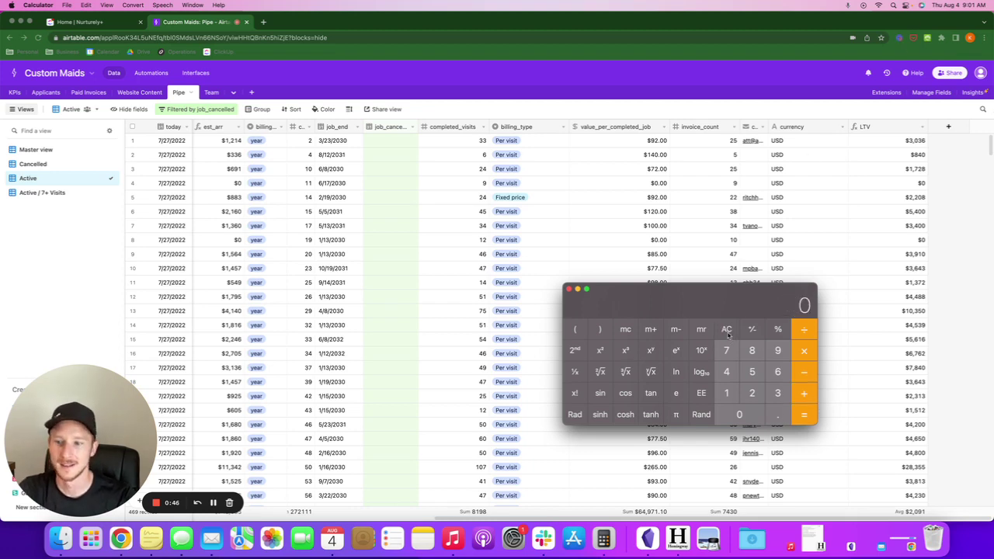
Multiply 33 by 92 to check the first record's LTV, then return to the Airtable table.
type("33")
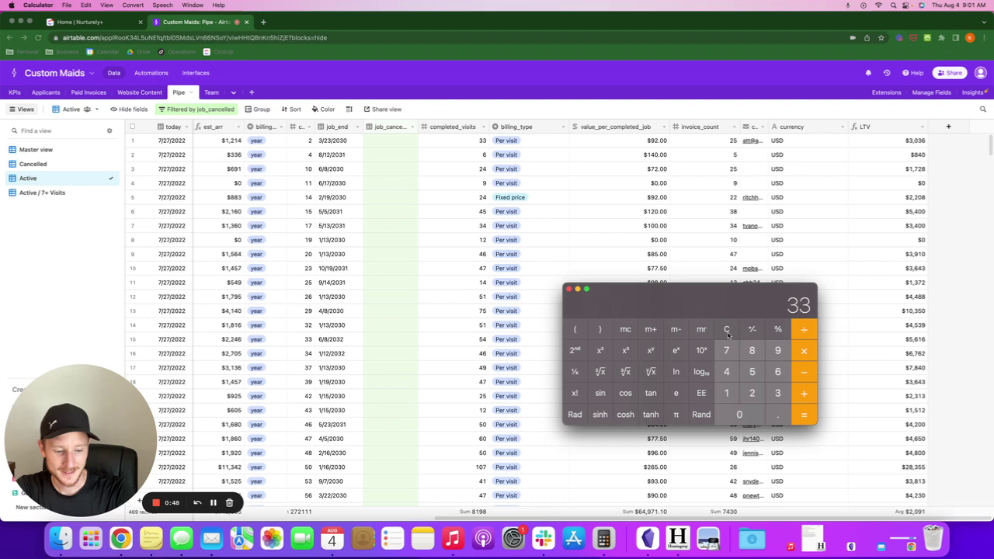
type("*")
type("92")
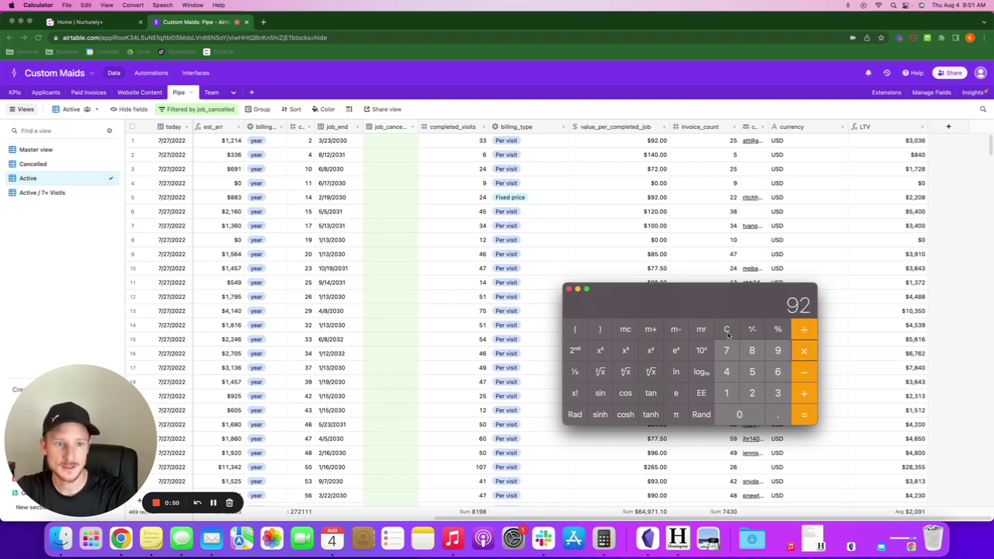
key("Return")
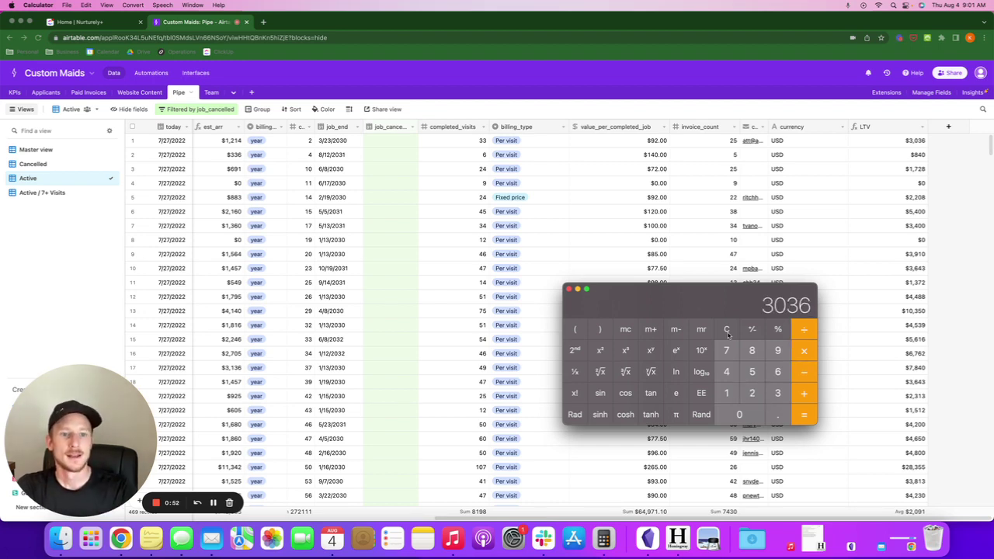
left_click(630, 90)
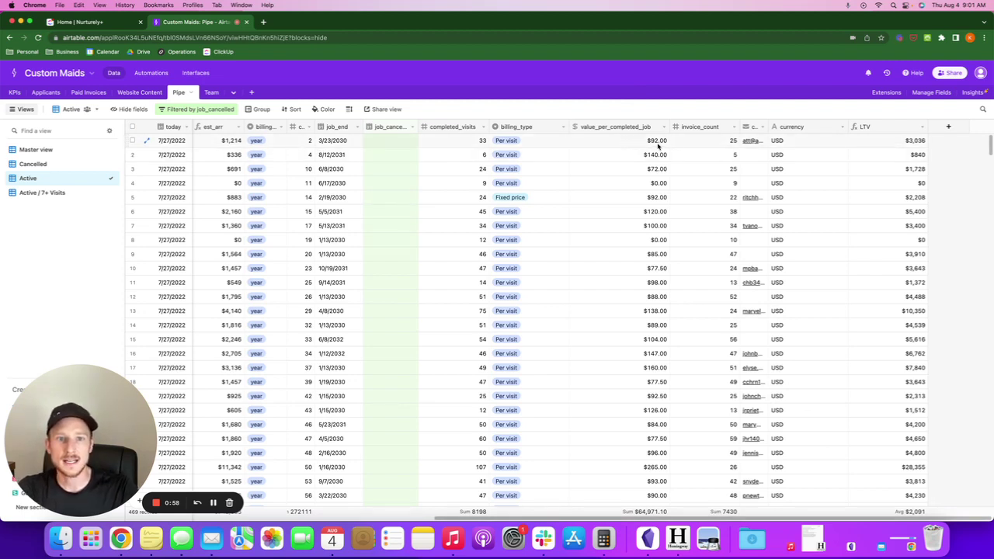
Widen the job_cancelled column so its full field name fits, and narrow the LTV column.
scroll(657, 145, "down", 1)
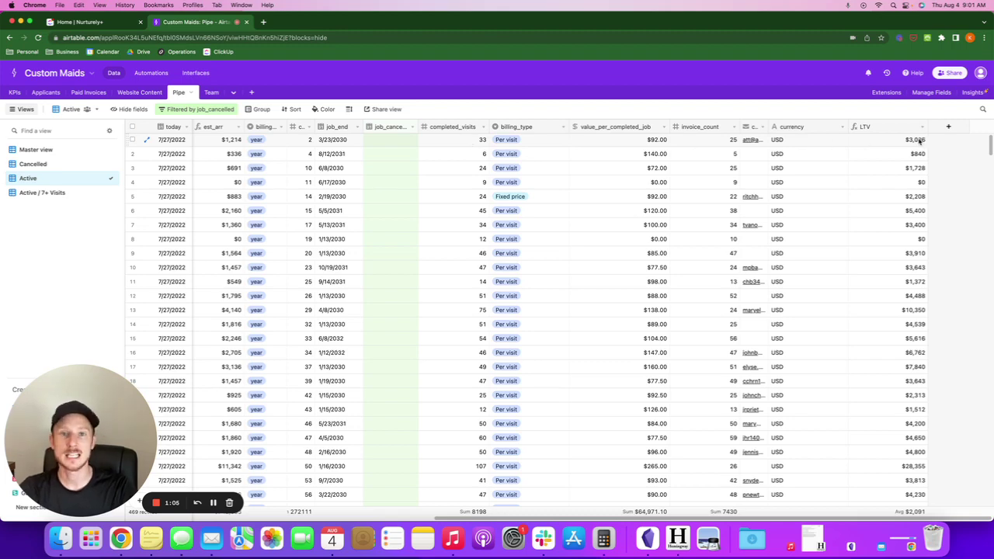
scroll(919, 141, "down", 3)
scroll(919, 140, "up", 3)
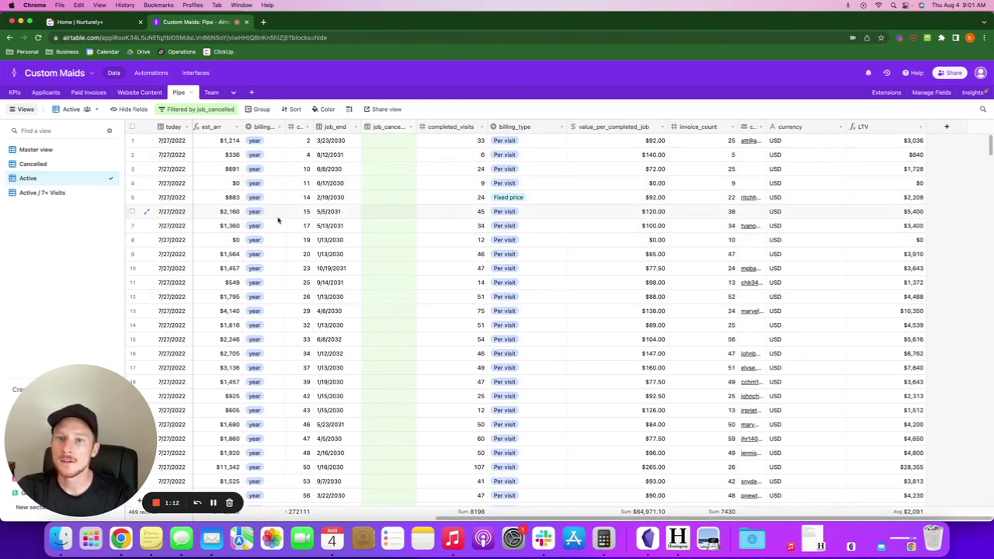
scroll(277, 217, "left", 6)
scroll(277, 217, "left", 5)
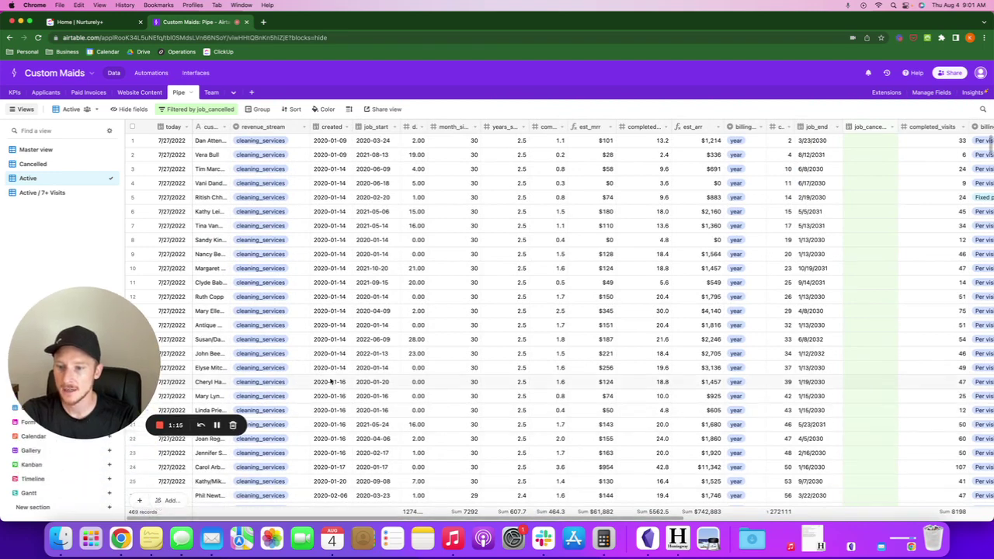
scroll(484, 285, "right", 4)
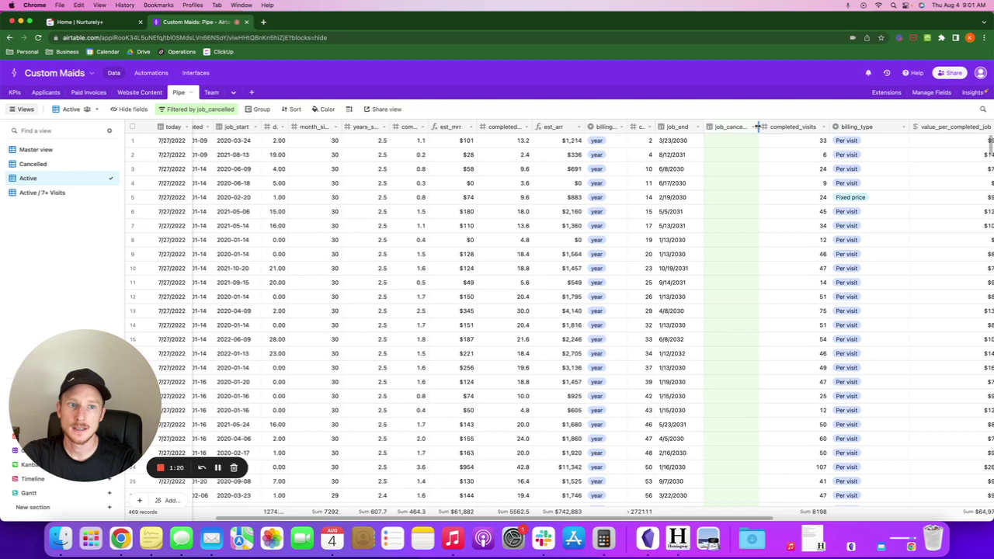
mouse_move(758, 126)
left_mouse_down()
mouse_move(736, 127)
mouse_move(764, 127)
left_mouse_up()
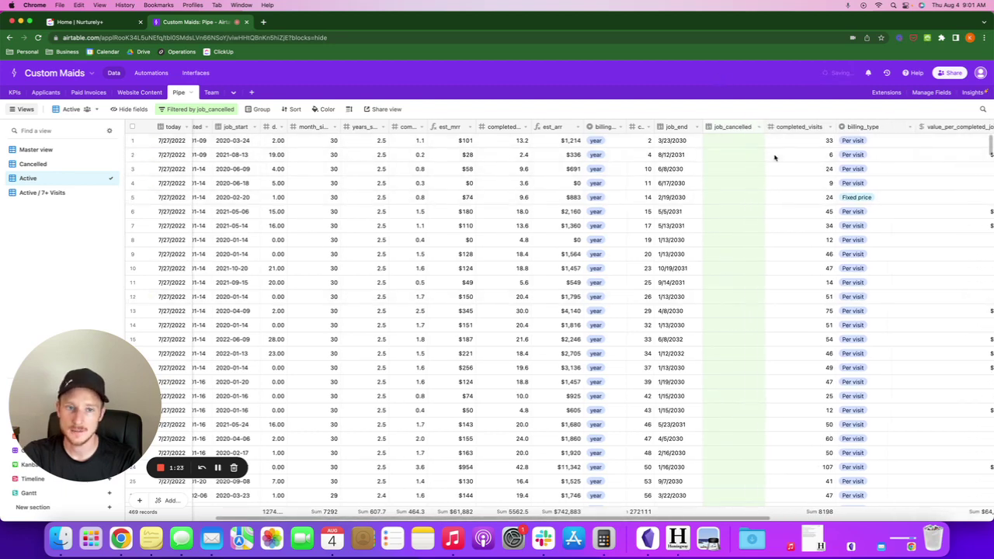
scroll(774, 158, "right", 5)
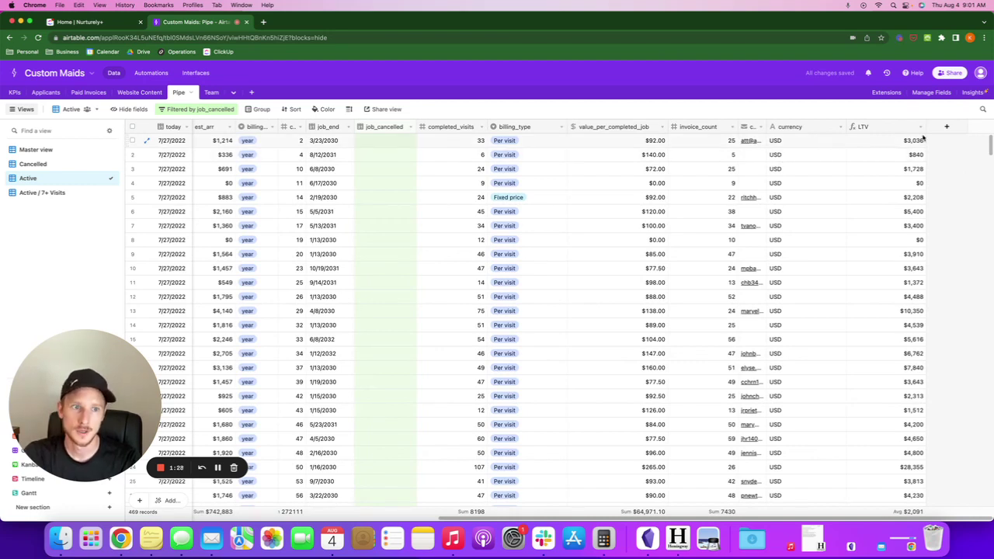
left_click_drag(925, 126, 902, 127)
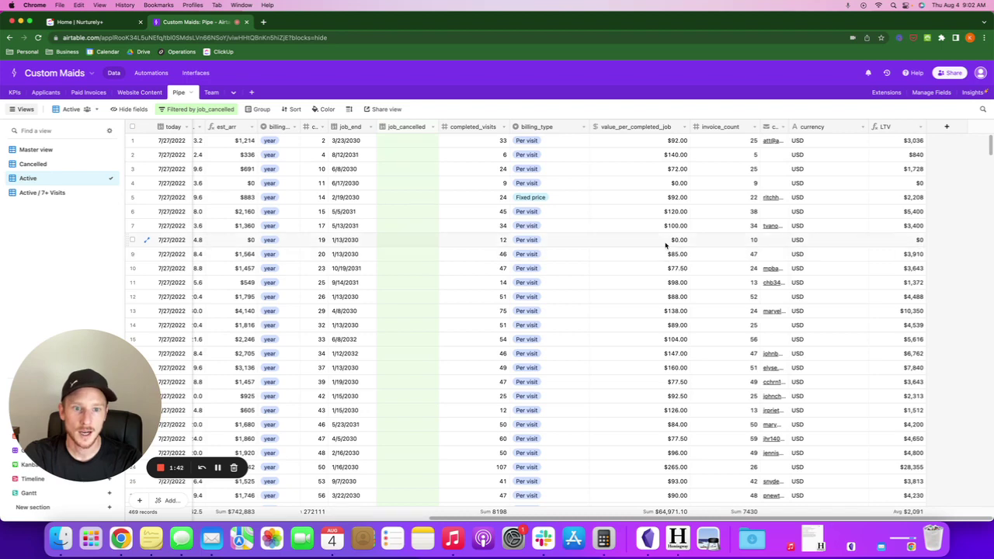
Examine the LTV values and the column's average down through the records of the Active view.
scroll(885, 310, "down", 10)
scroll(885, 310, "down", 1)
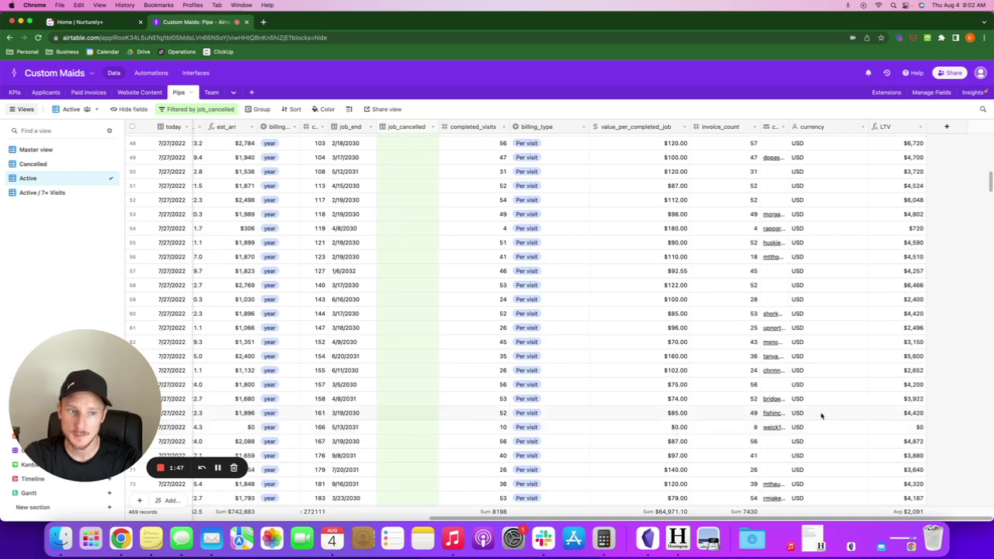
scroll(886, 413, "down", 5)
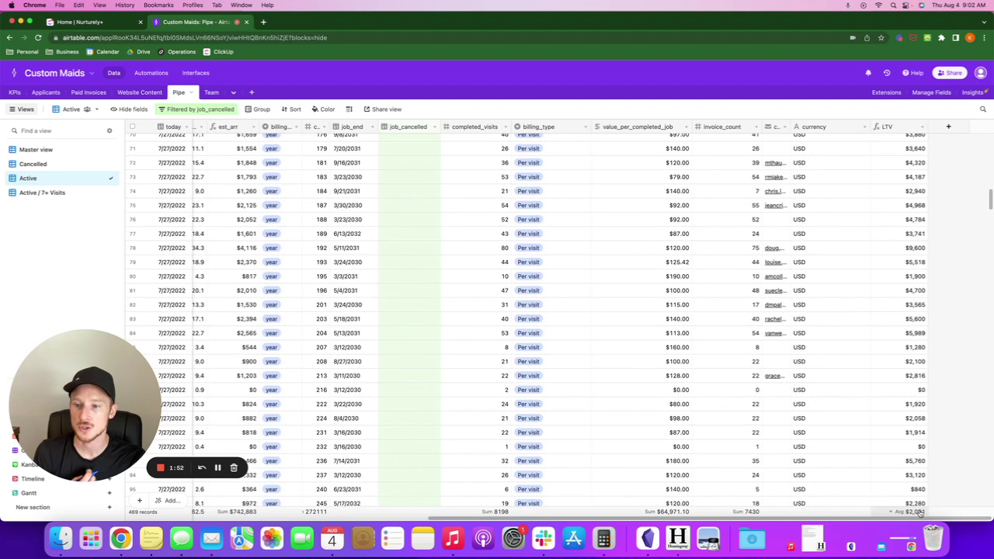
scroll(859, 432, "down", 2)
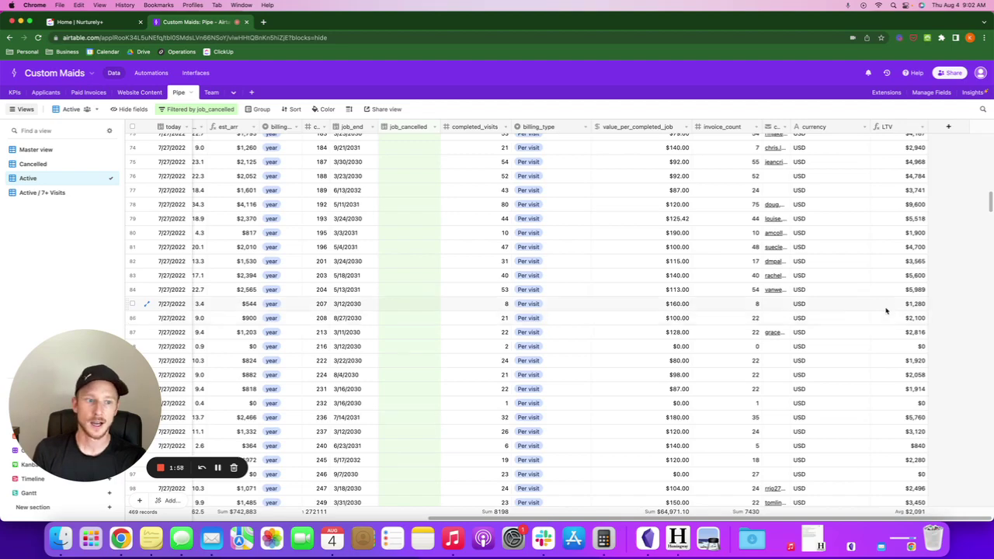
scroll(885, 312, "up", 1)
scroll(885, 312, "down", 1)
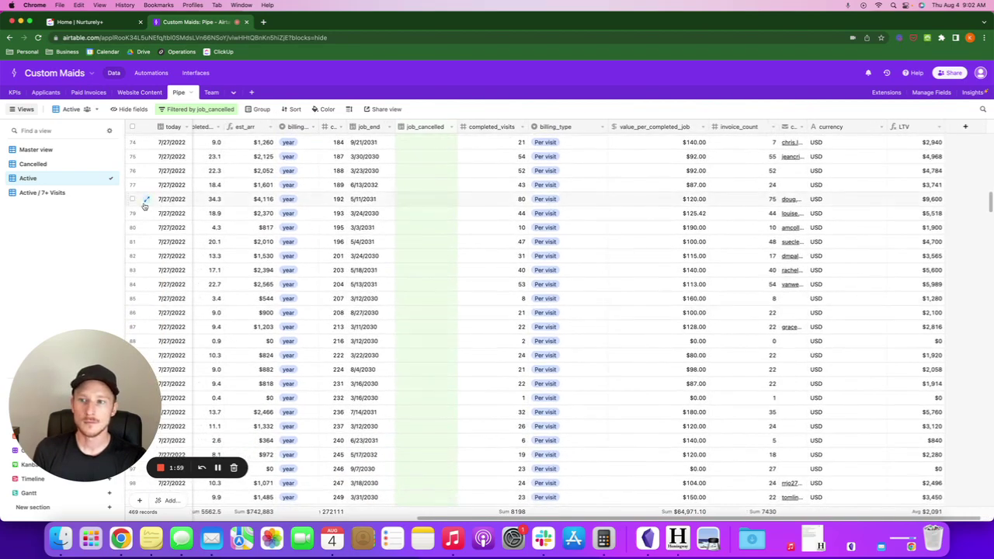
Open the Active / 7+ Visits view and examine its LTV values and average.
left_click(40, 193)
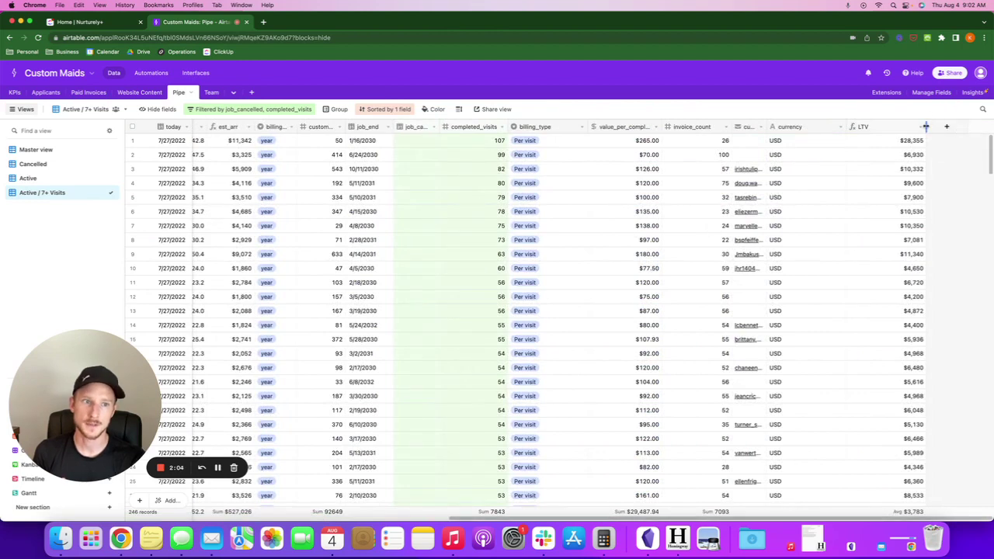
scroll(916, 126, "left", 2)
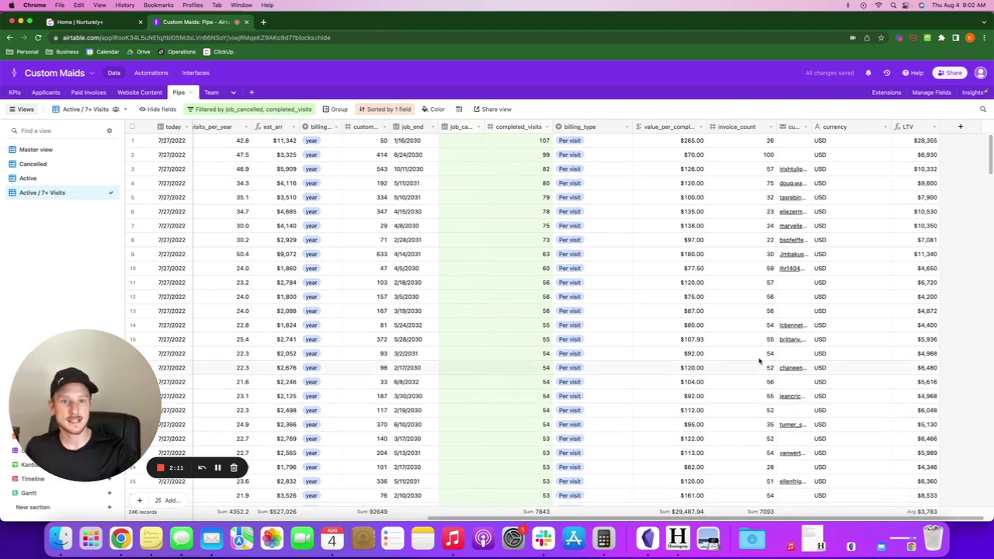
scroll(683, 233, "down", 1)
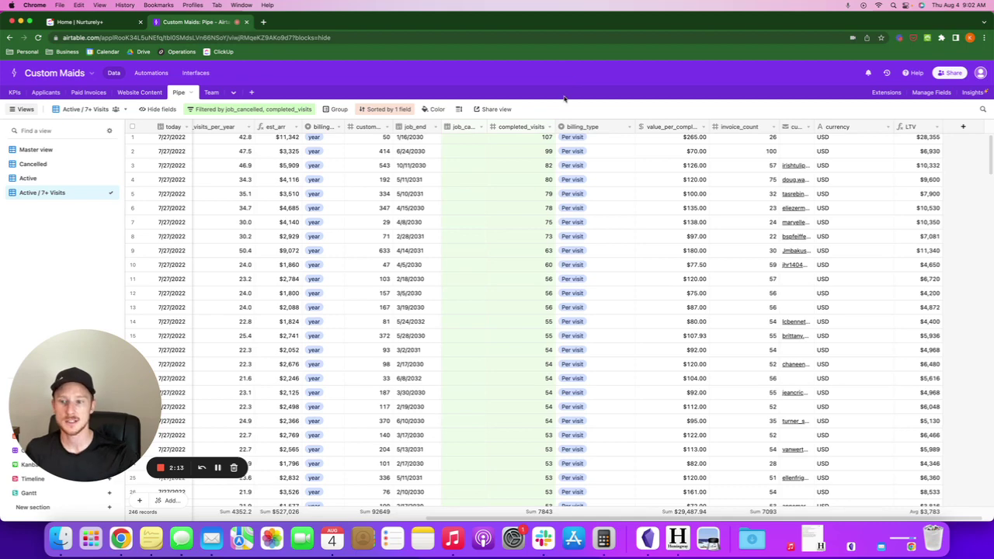
Open the Cancelled view, examine its LTV values and average, and slightly widen the customer name column.
left_click(39, 164)
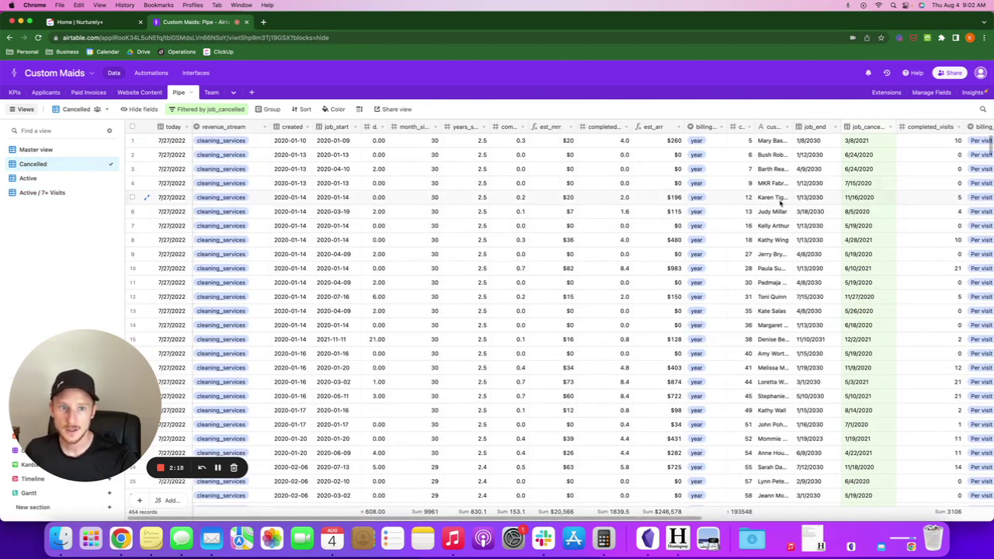
scroll(781, 198, "right", 6)
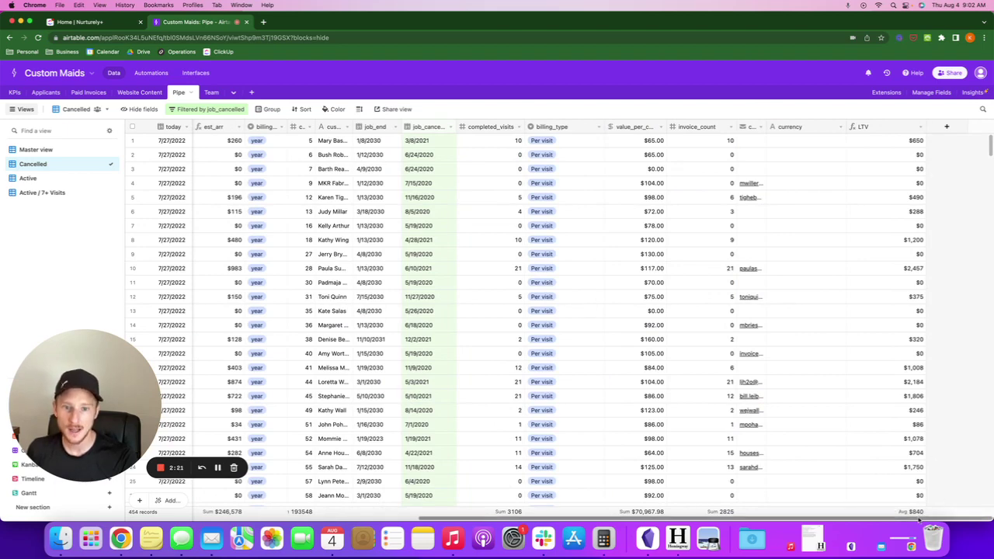
scroll(894, 370, "down", 12)
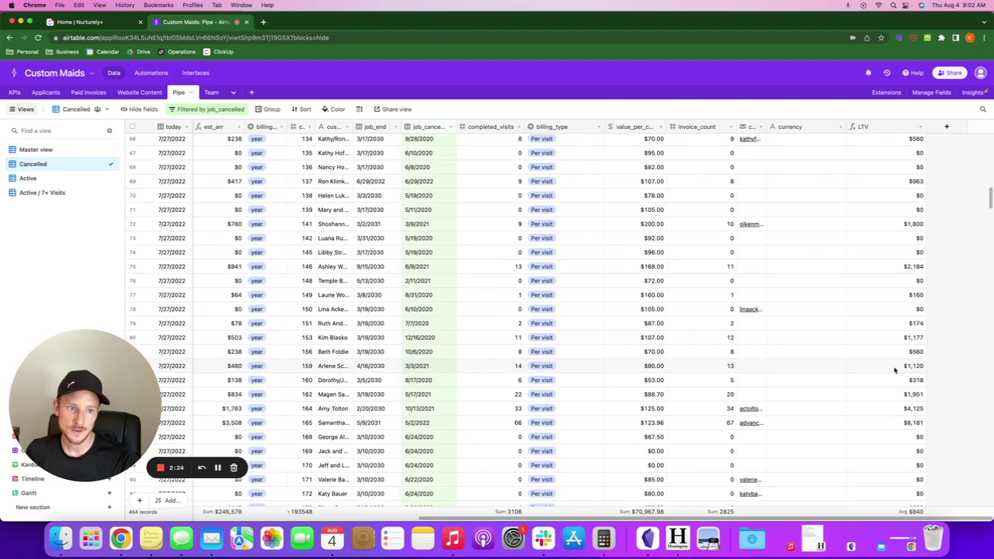
scroll(894, 370, "down", 9)
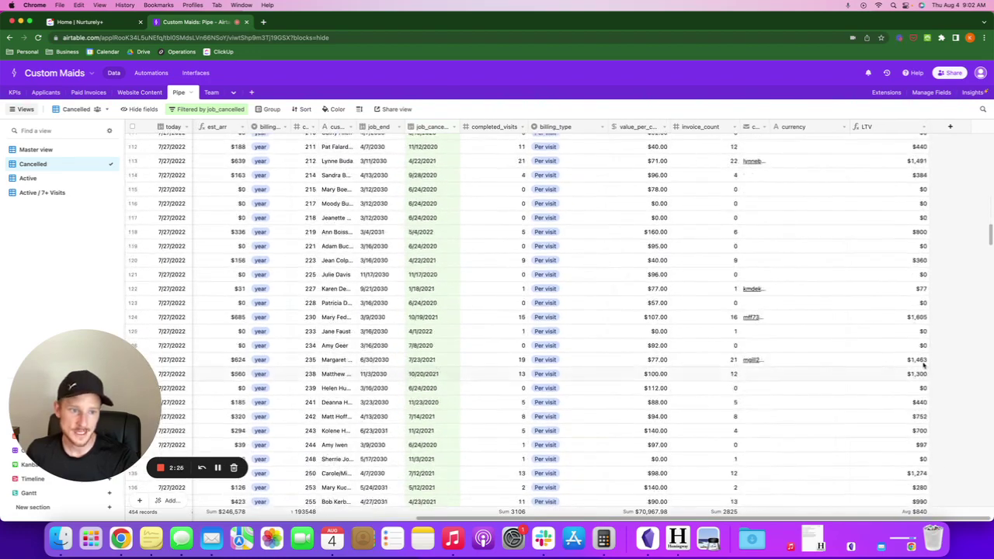
scroll(922, 365, "down", 4)
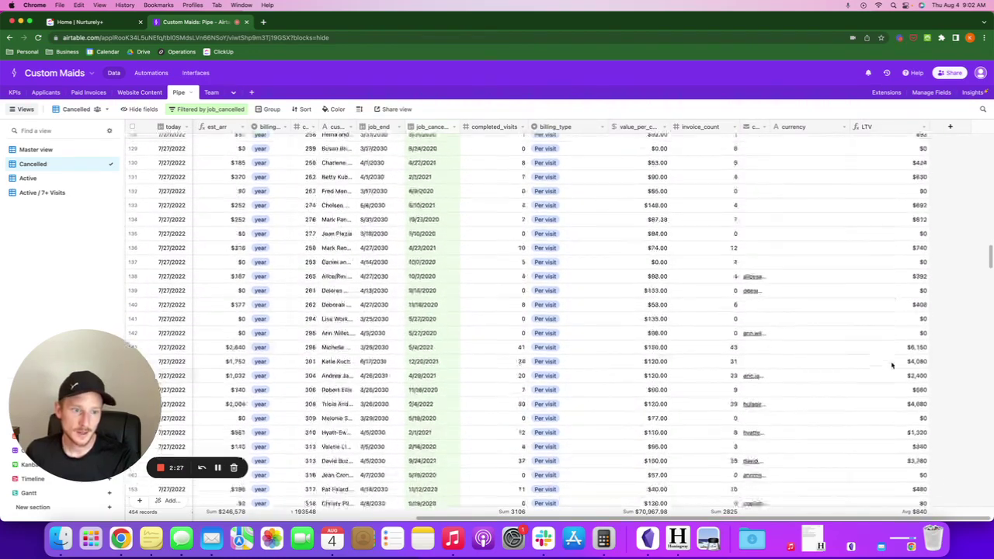
scroll(896, 349, "down", 2)
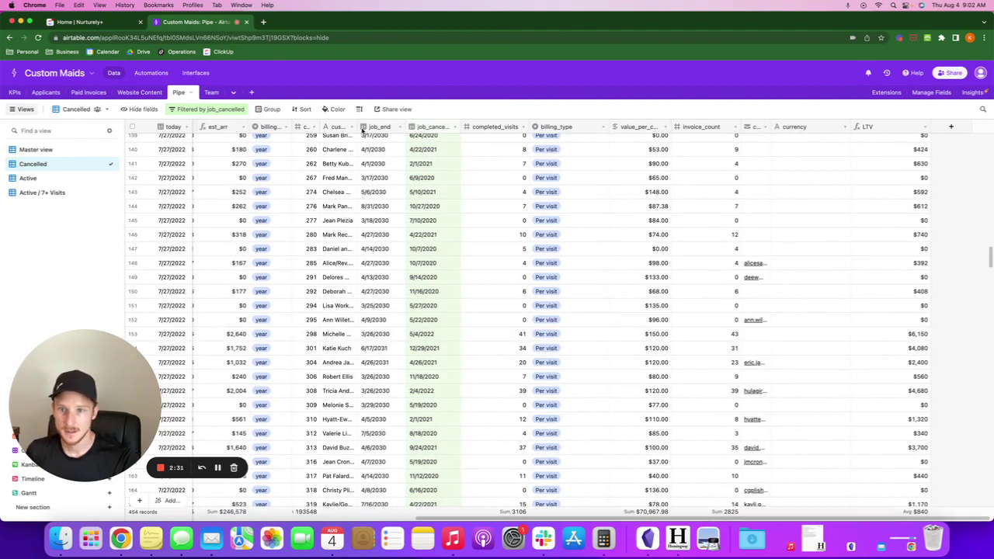
mouse_move(357, 127)
left_mouse_down()
mouse_move(378, 127)
mouse_move(357, 127)
left_mouse_up()
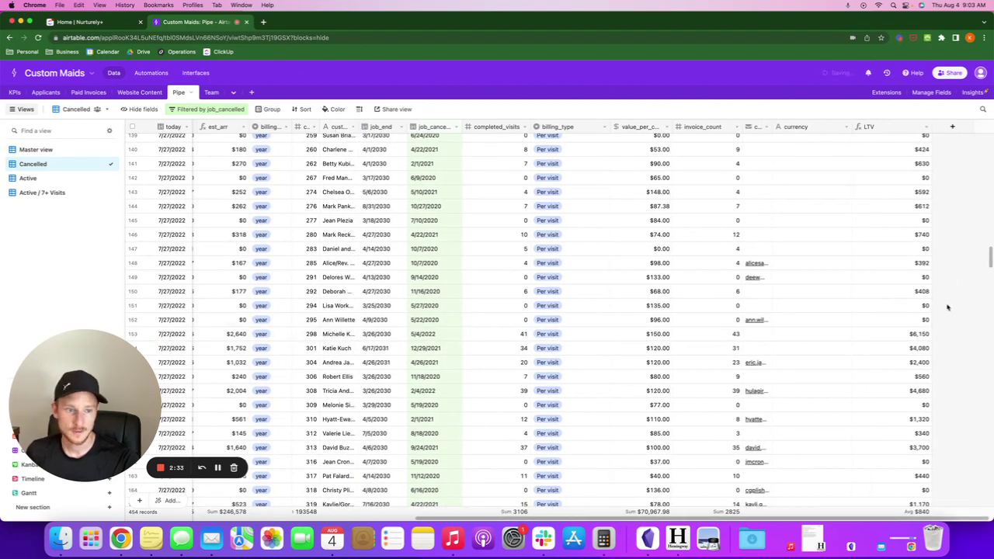
Examine the LTV values and completed visits further down the Cancelled view, and return to the Active / 7+ Visits view.
scroll(881, 294, "down", 1)
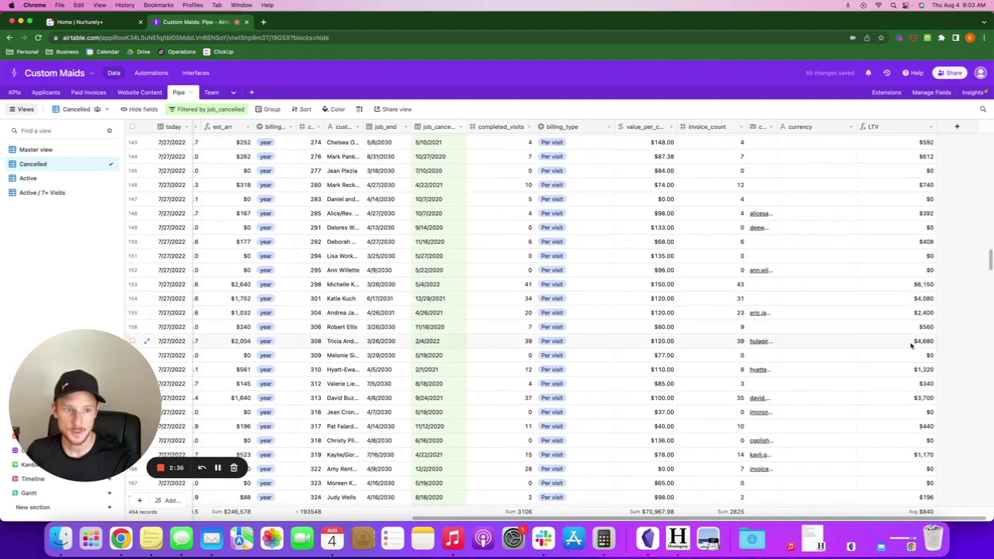
scroll(905, 349, "down", 1)
scroll(900, 347, "down", 3)
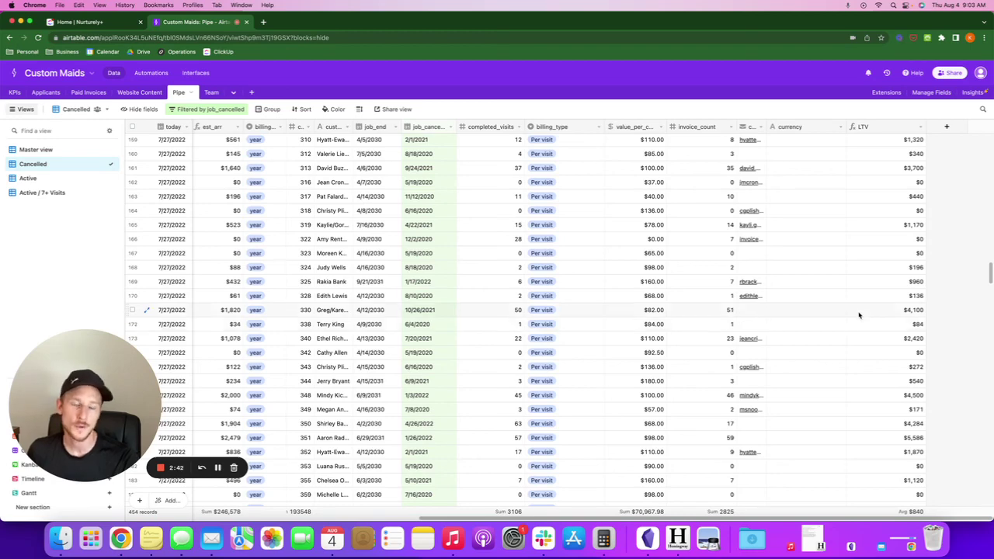
scroll(790, 320, "down", 2)
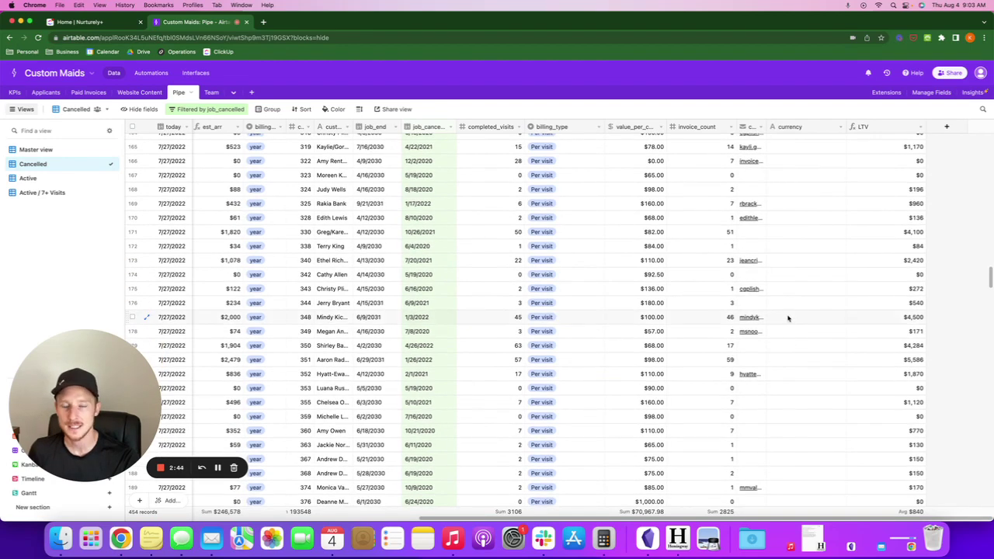
scroll(790, 319, "down", 5)
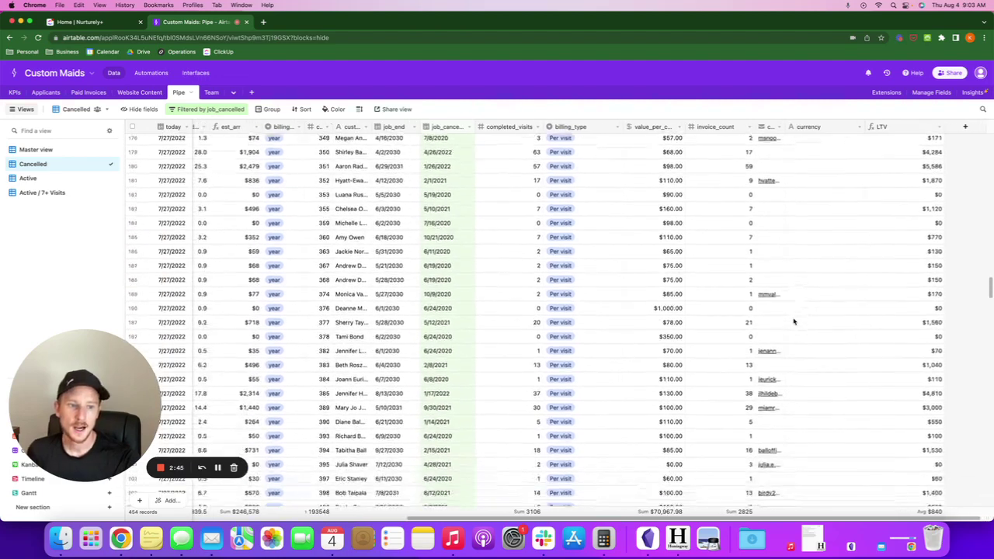
left_click(34, 194)
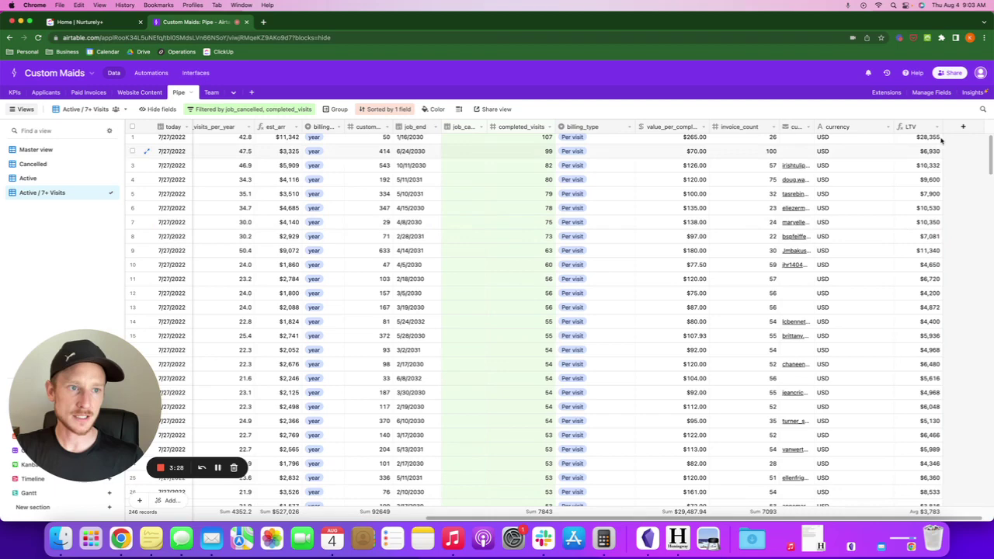
Search Google for "client lifetime value" in a new browser tab.
left_click(264, 22)
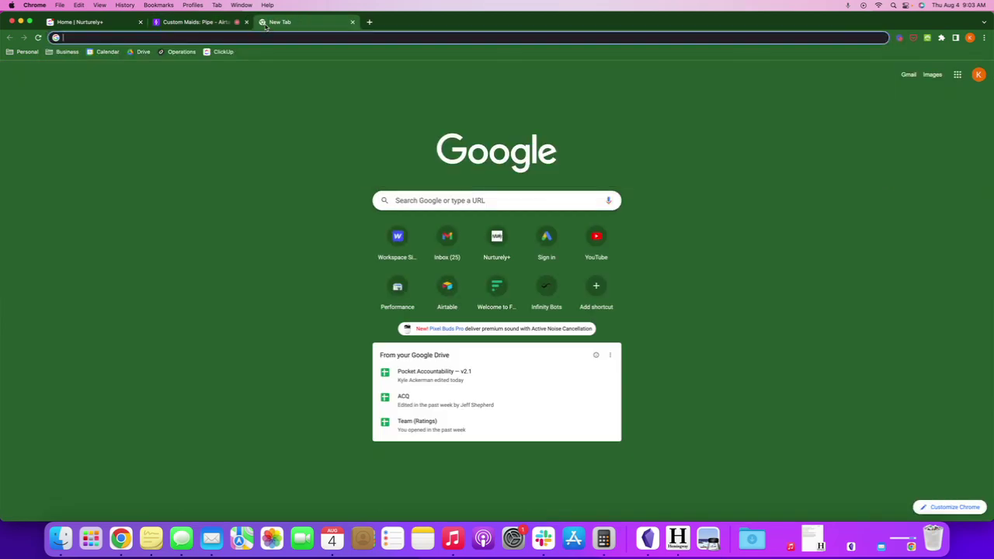
type("client lifetime v")
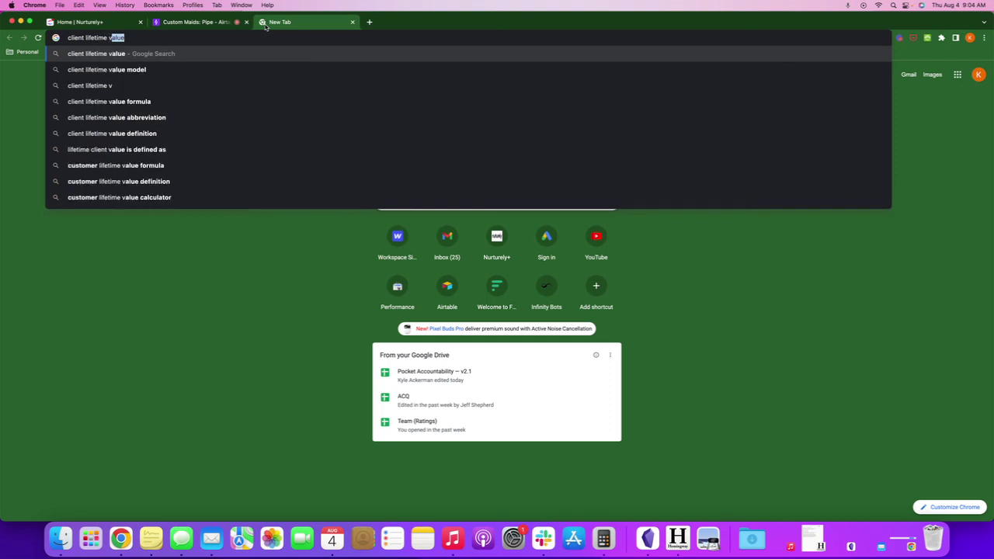
type("alue")
key("Return")
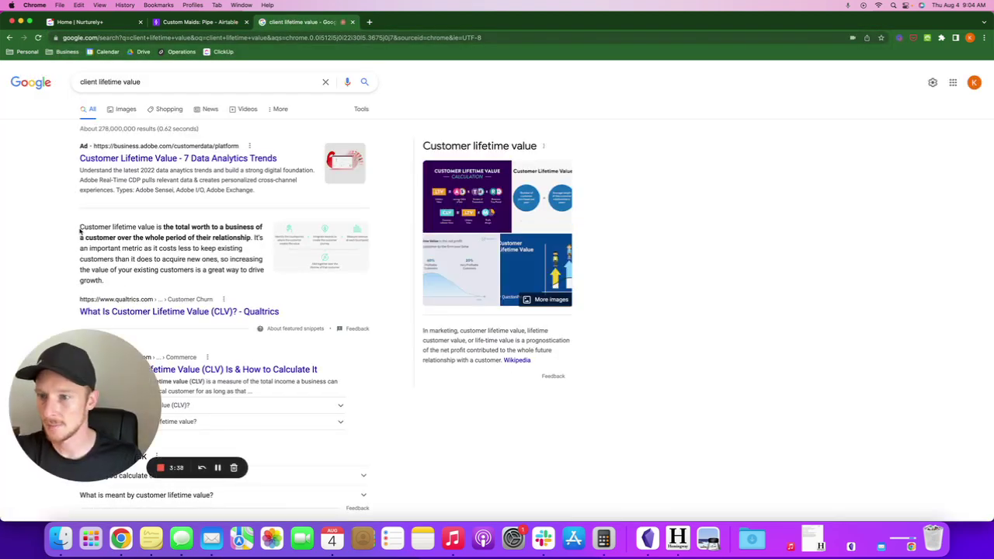
Highlight the featured definition of customer lifetime value in the search results, and return to the Airtable Pipe table.
left_click_drag(80, 231, 249, 239)
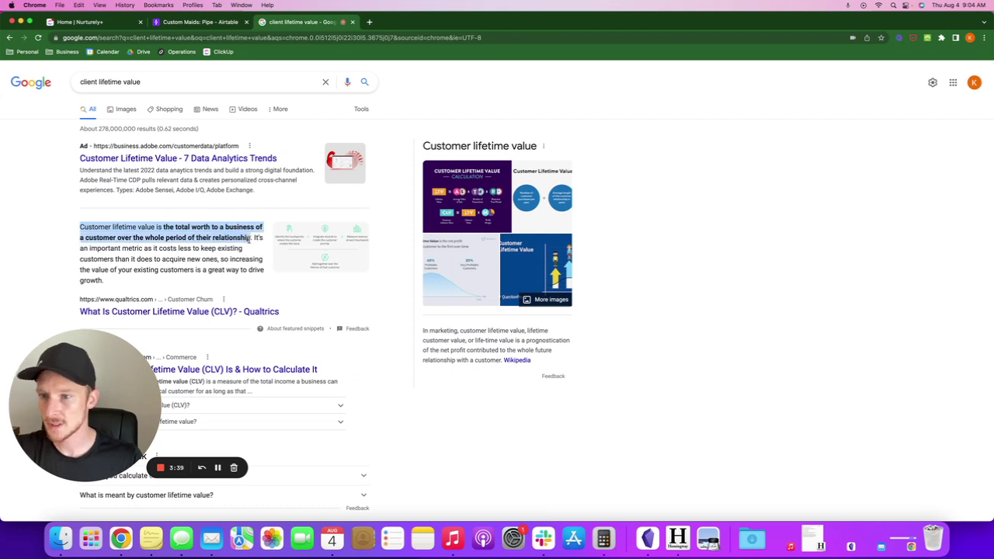
left_click(223, 267)
scroll(193, 279, "down", 1)
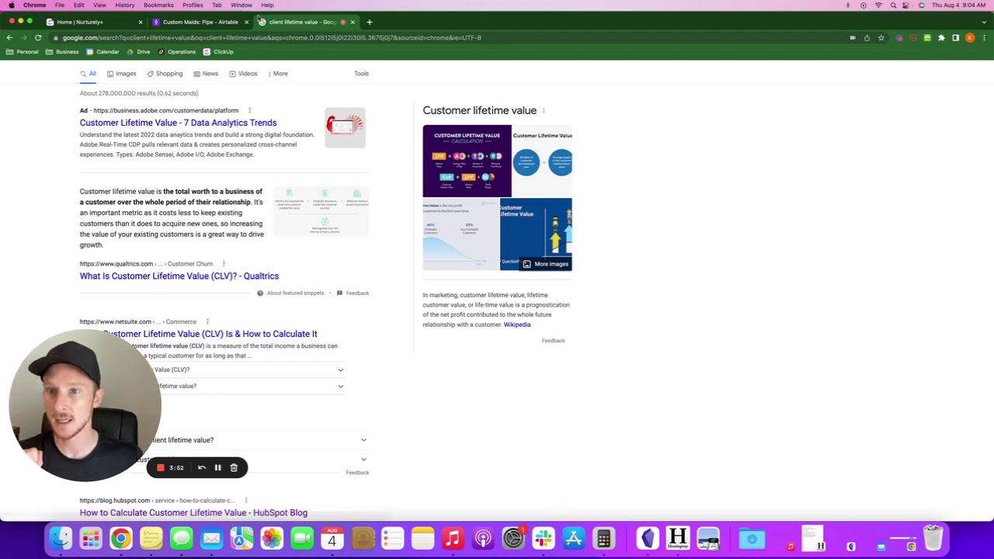
left_click(198, 23)
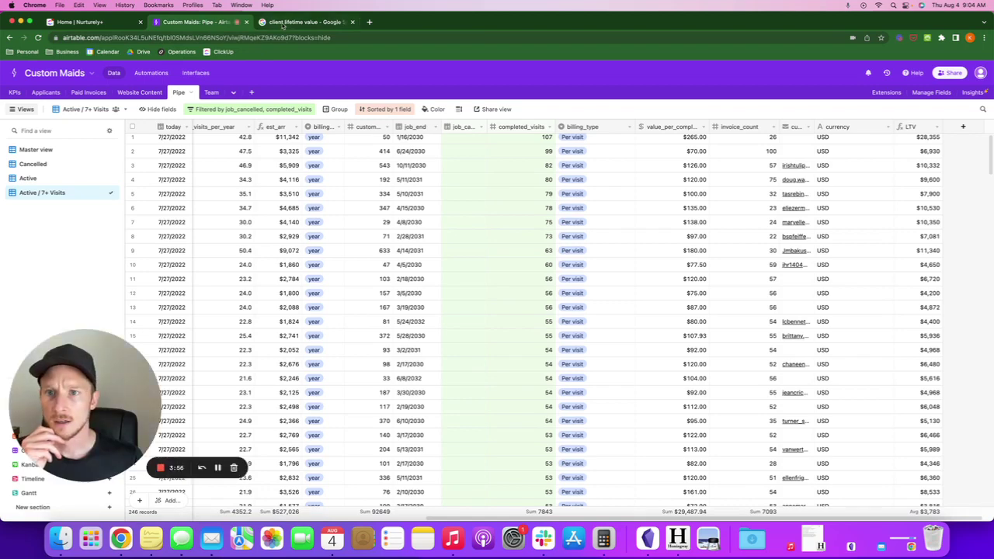
left_click(282, 23)
left_click(203, 22)
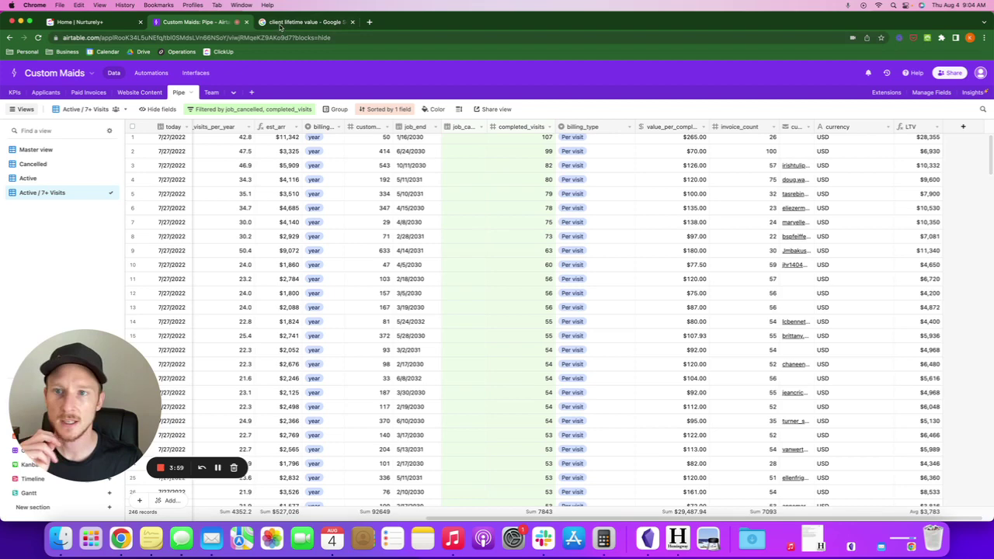
Open the Custom Maids Finances spreadsheet in place of the search results, check the available Google accounts, and close it.
left_click(286, 22)
left_click(301, 39)
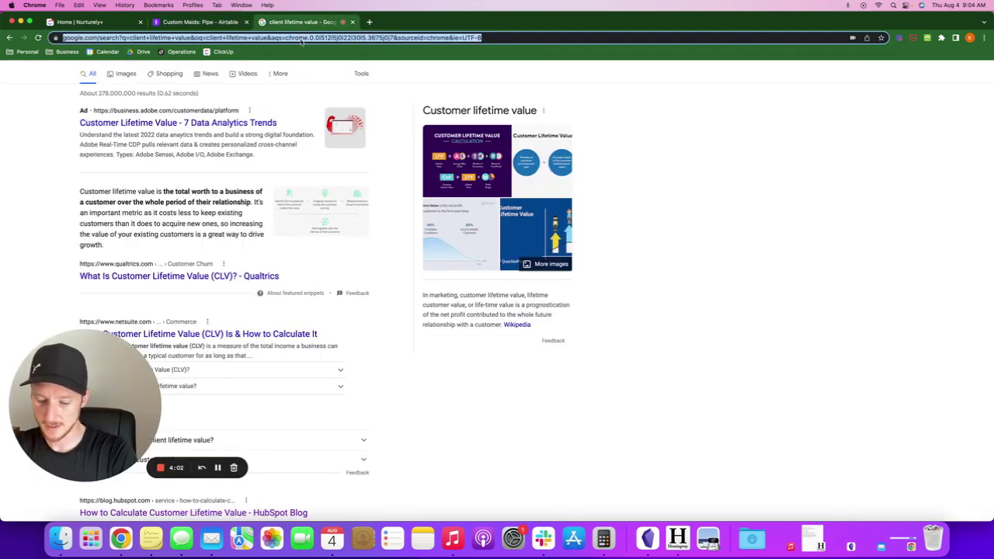
type("finan")
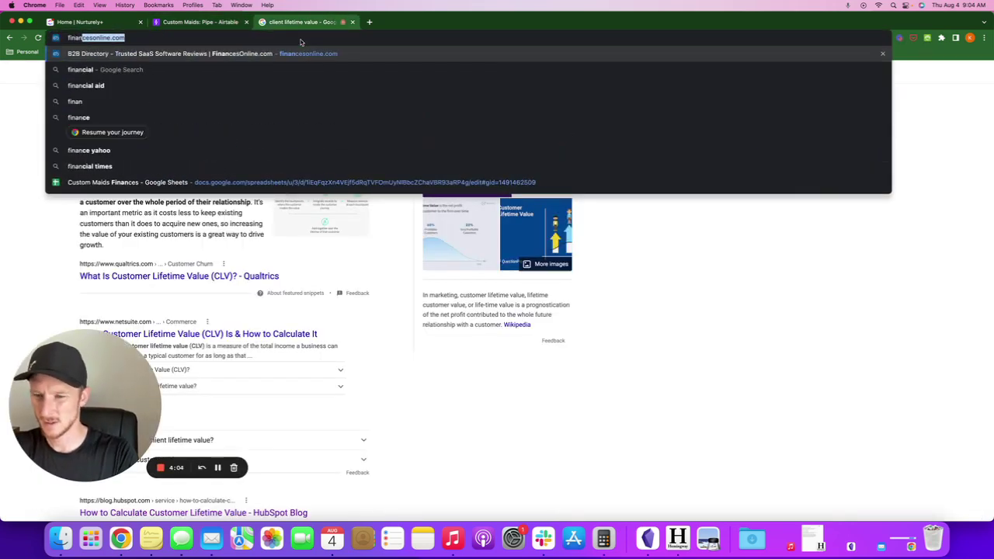
key("Up")
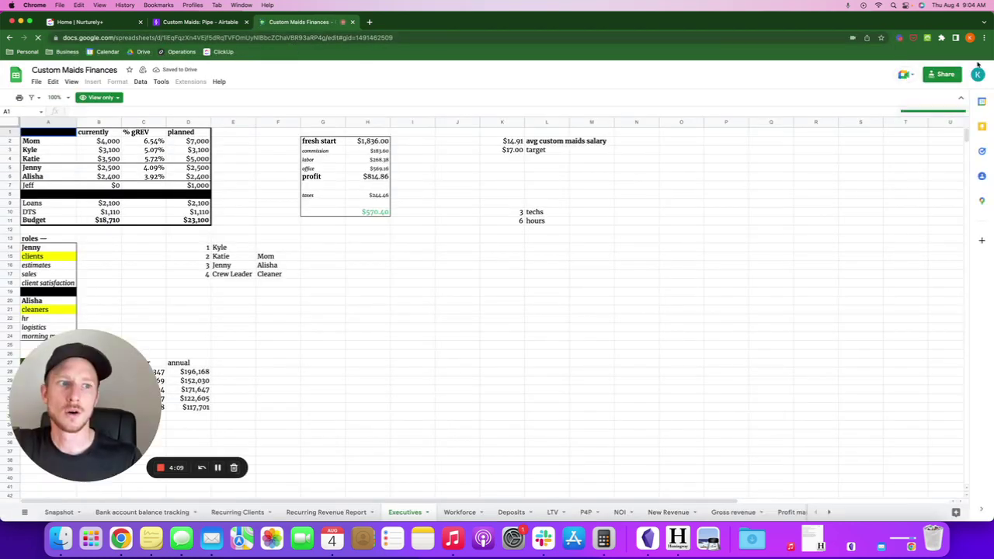
left_click(977, 74)
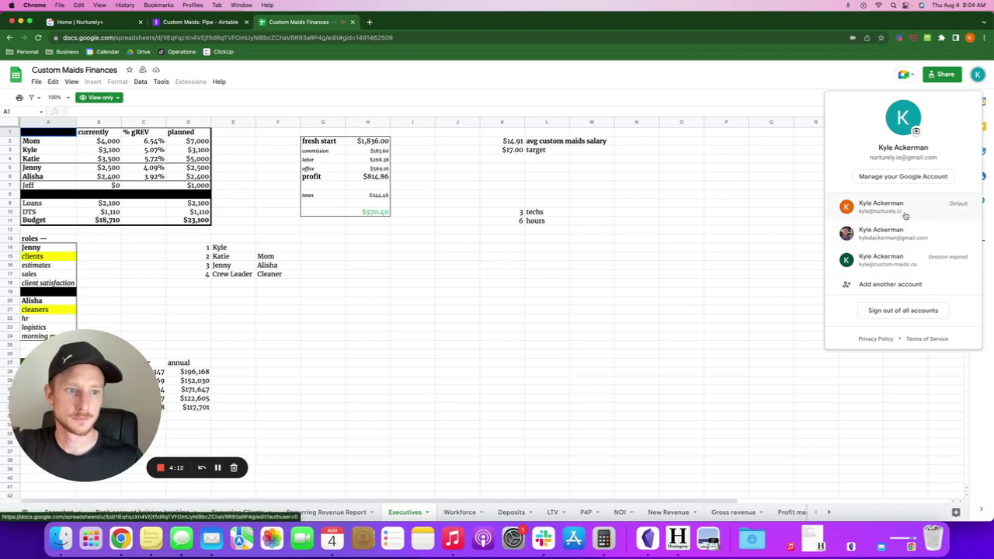
left_click(352, 22)
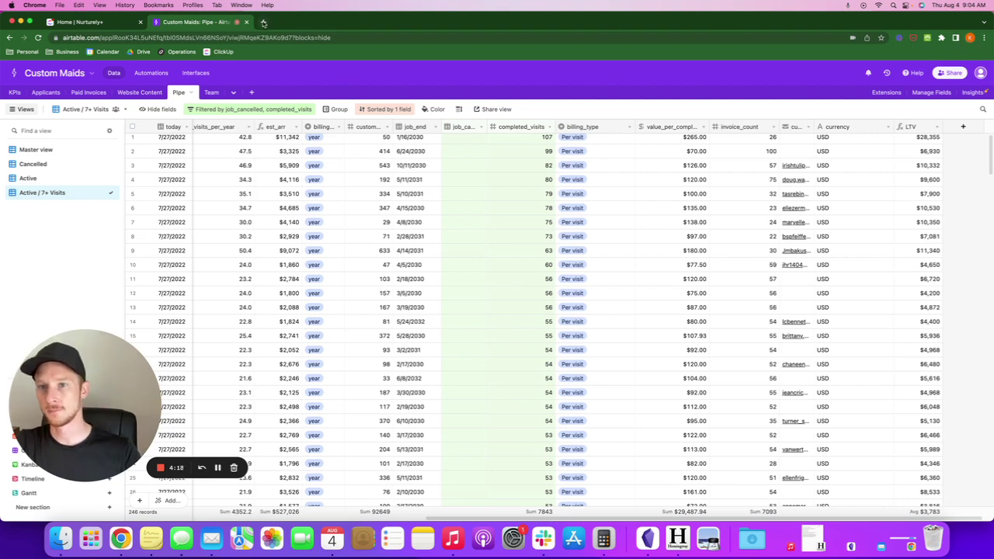
left_click(263, 22)
type("pocke")
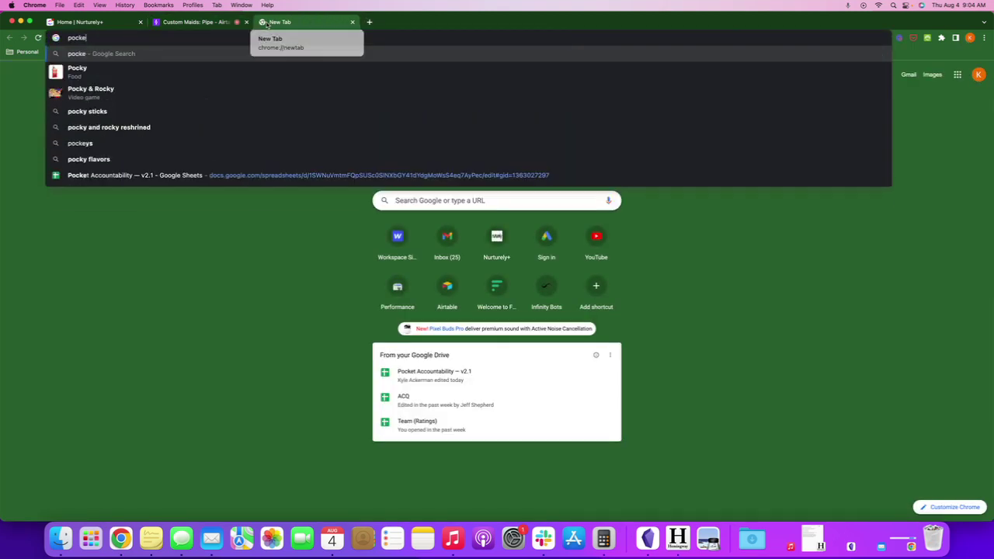
key("super+a")
key("BackSpace")
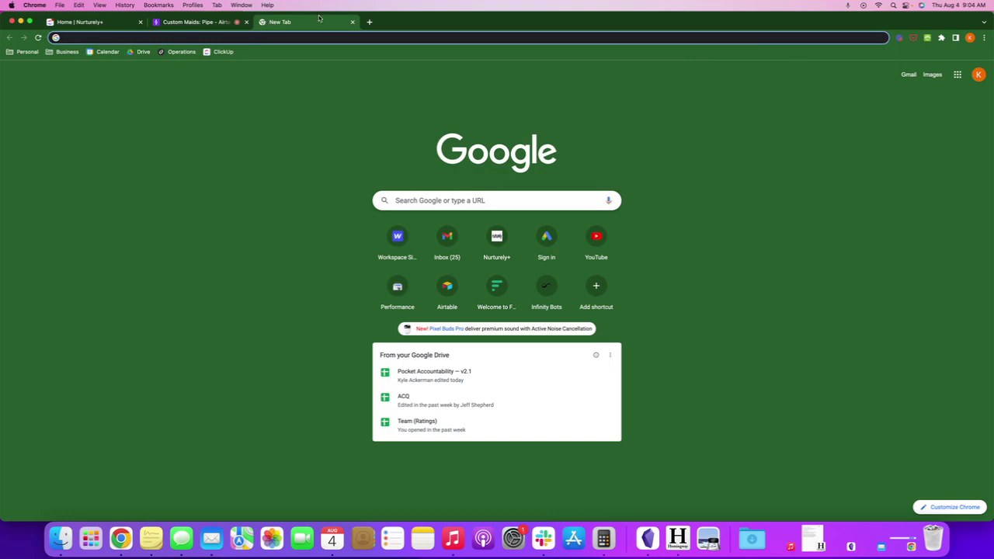
left_click(351, 23)
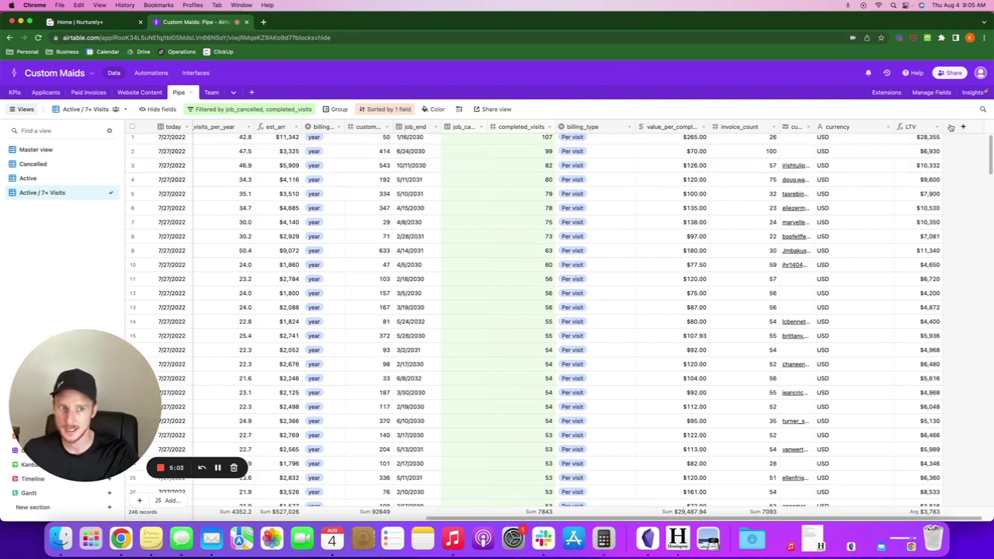
Narrow the currency column in the Active / 7+ Visits view.
left_click_drag(893, 127, 885, 127)
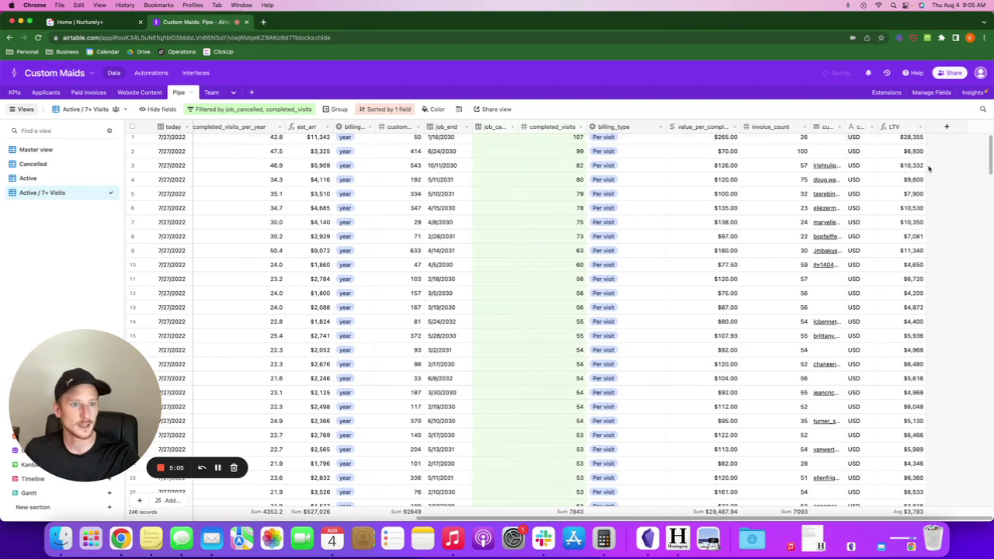